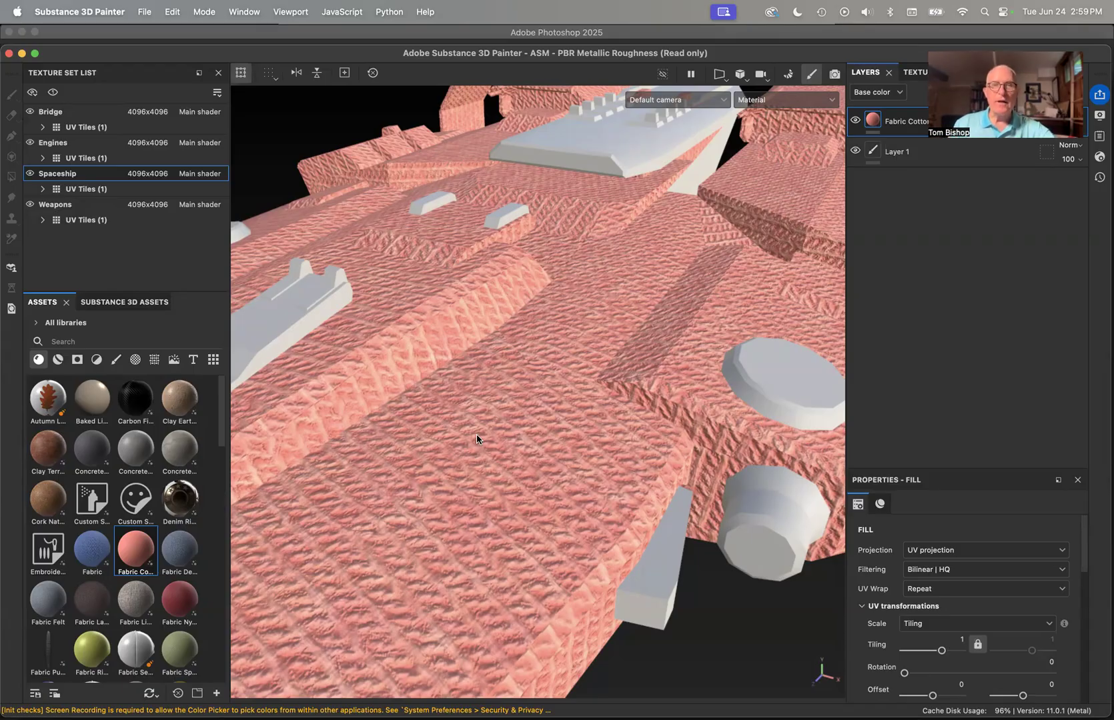
Undo the fabric fill layer on the Spaceship texture set and show the Ambient occlusion mesh map in the viewport
key(super+z)
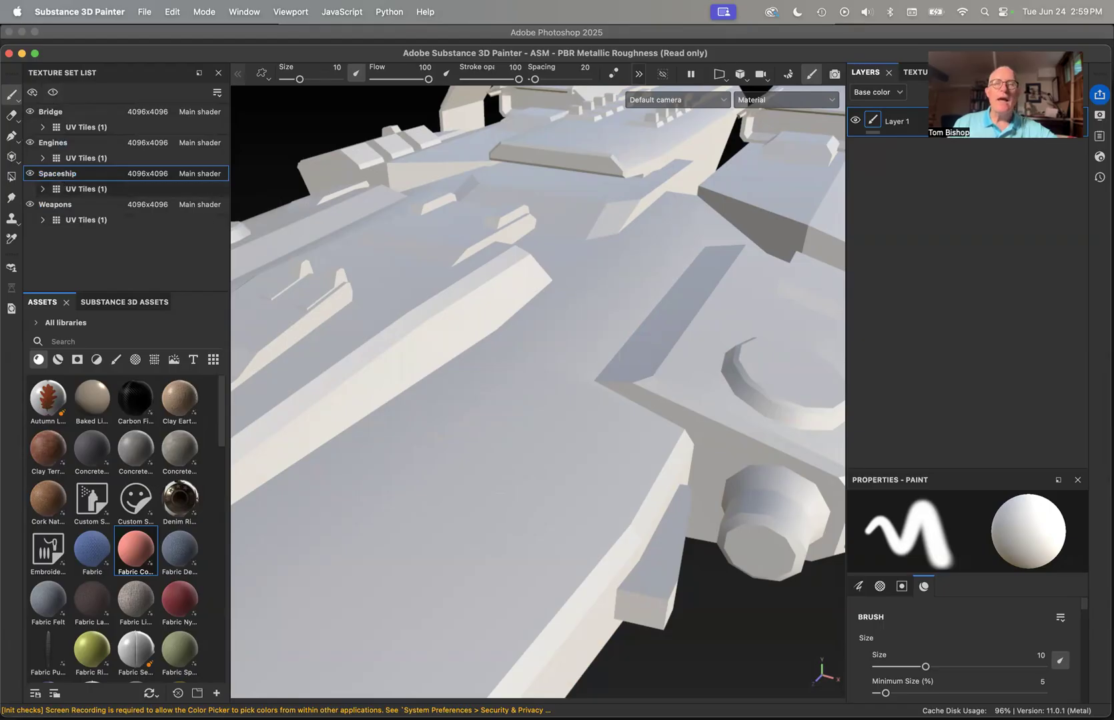
click(779, 107)
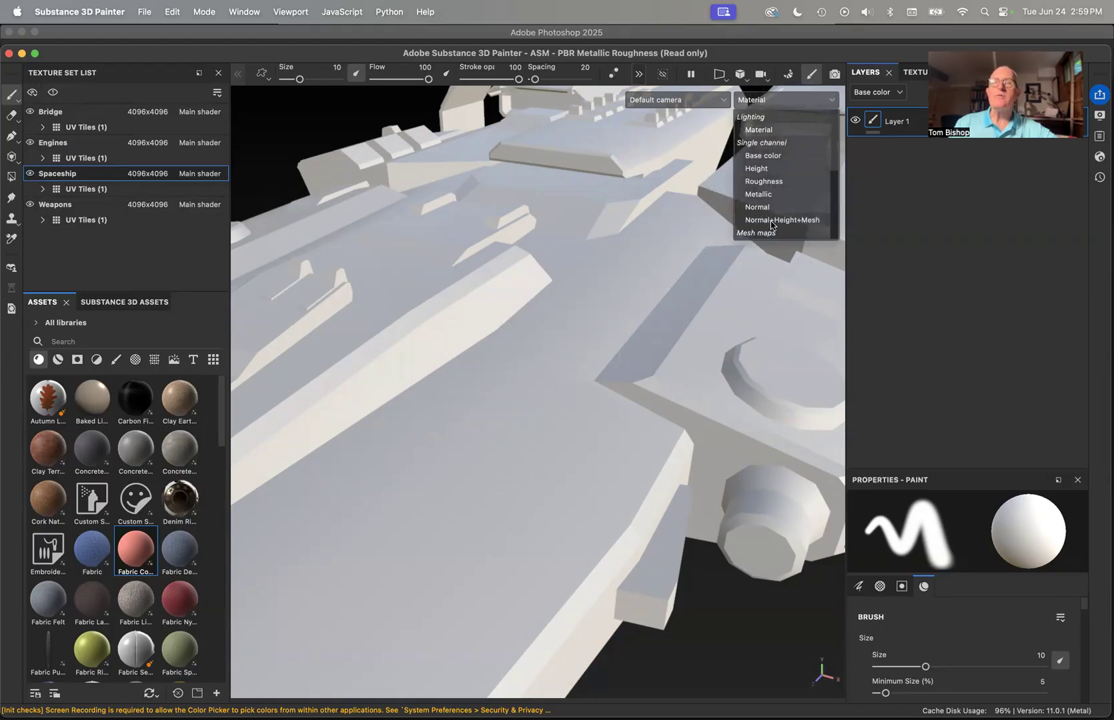
scroll(812, 216, down, 5)
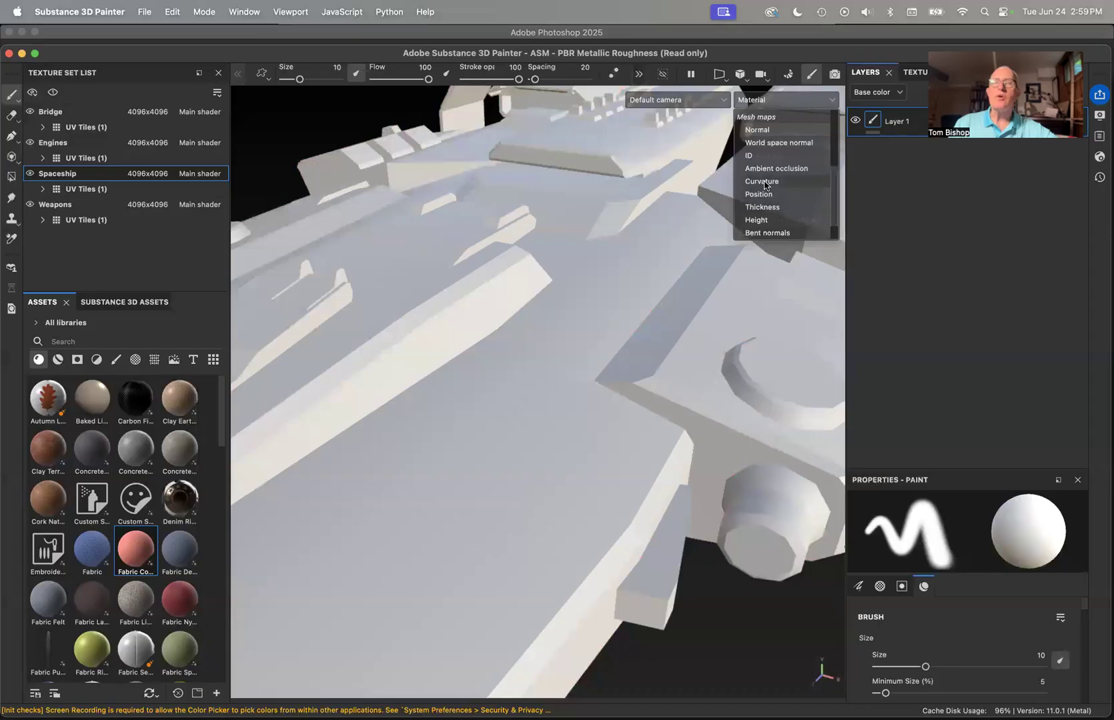
click(758, 169)
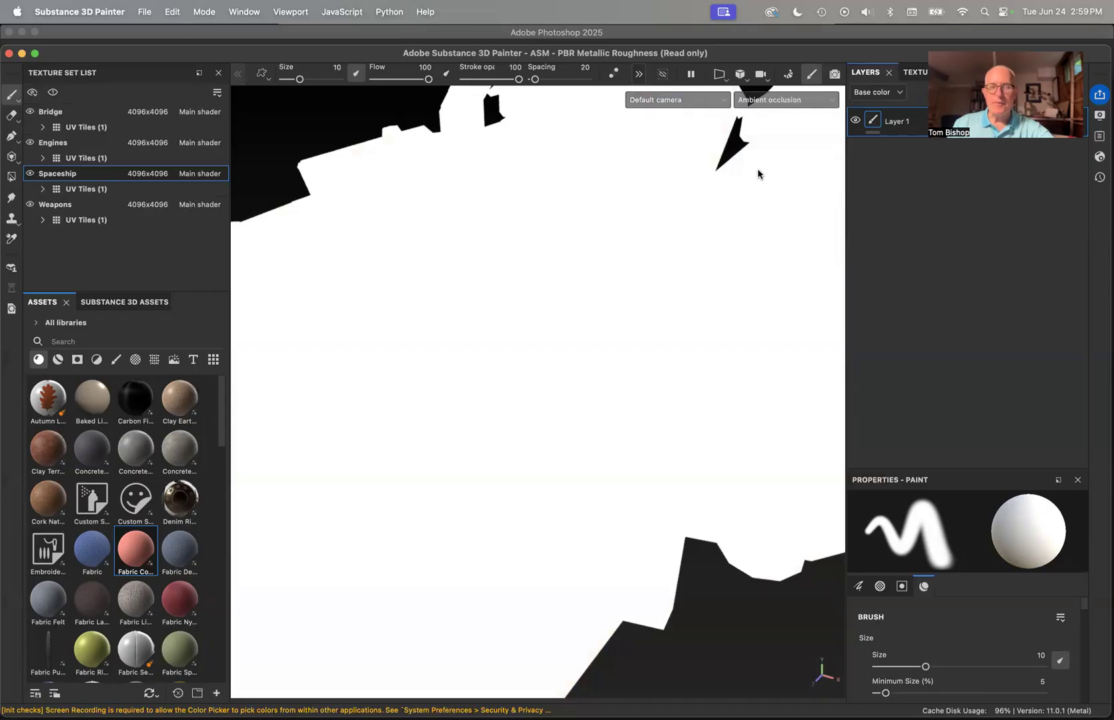
Cycle through the mesh maps in the viewport to examine which are missing, and return to the Material view
key(b)
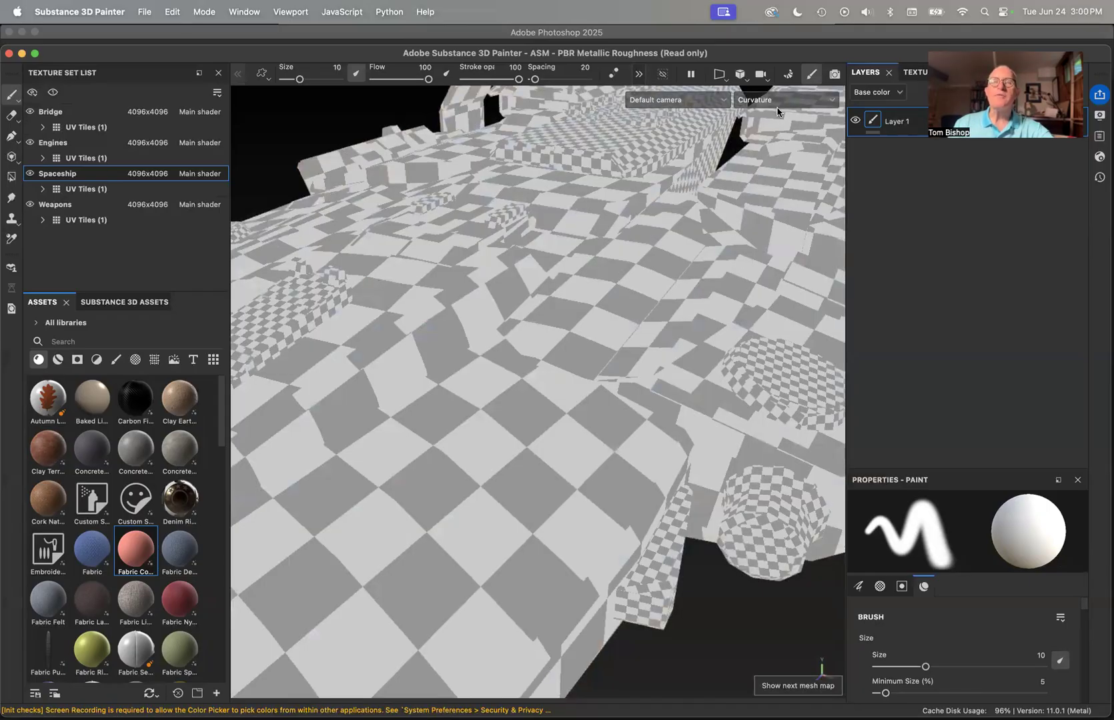
key(b)
key(b)
key(b)
key(b)
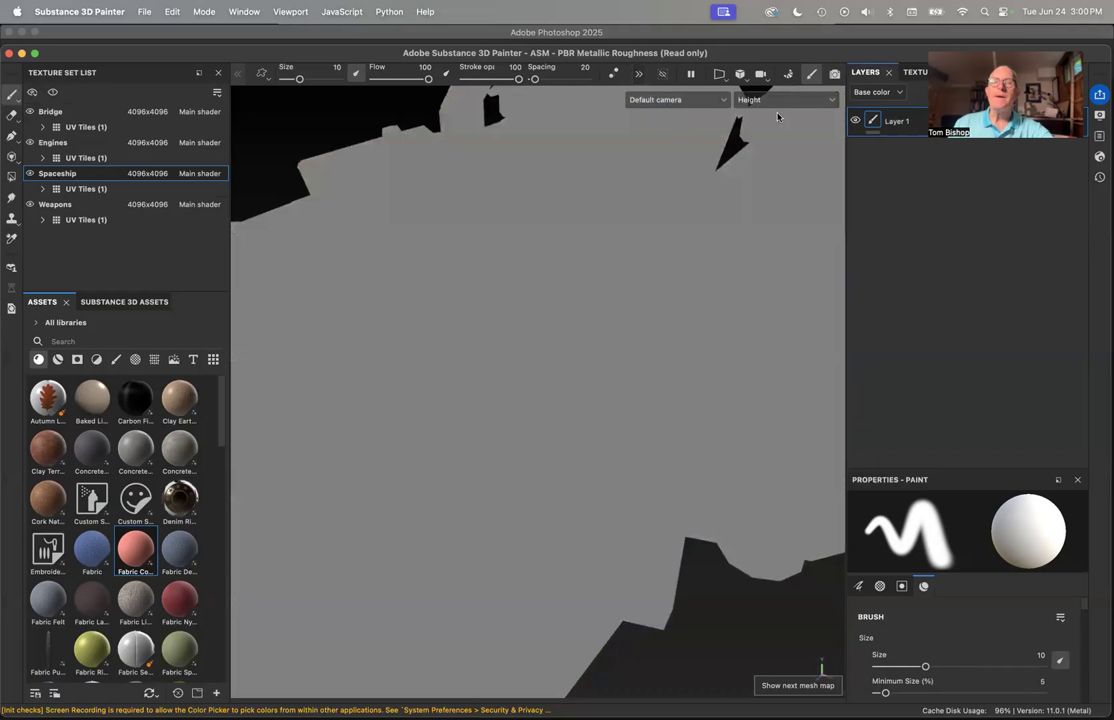
key(b)
key(b)
key(b)
key(b)
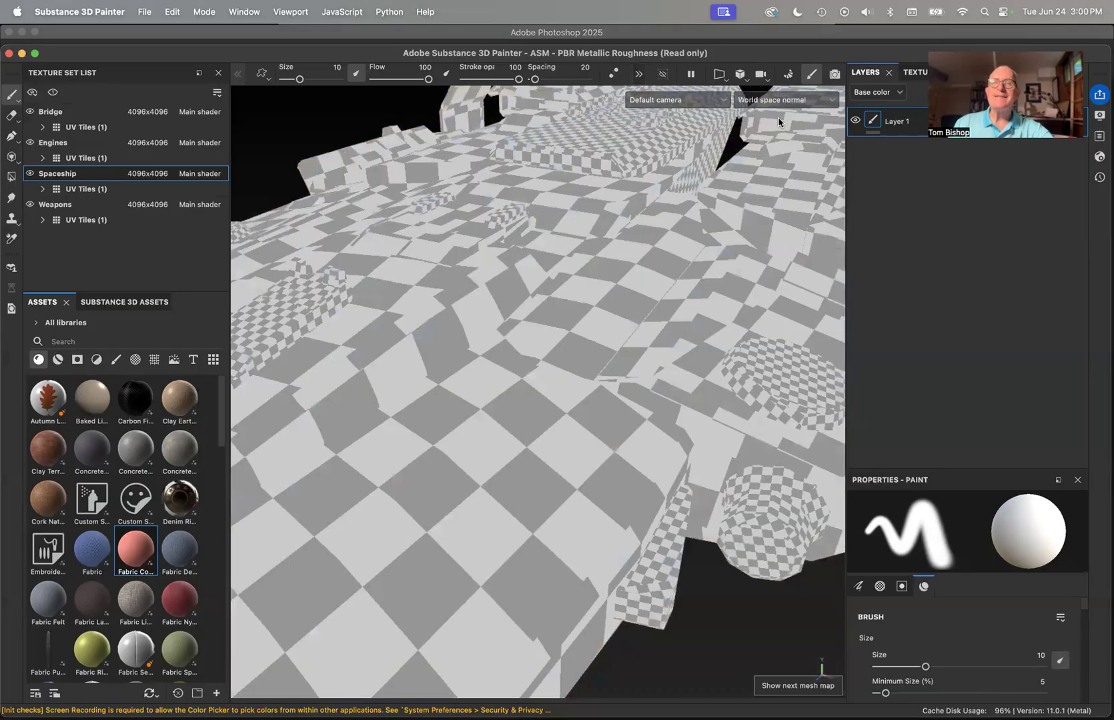
key(b)
key(b)
key(b)
key(b)
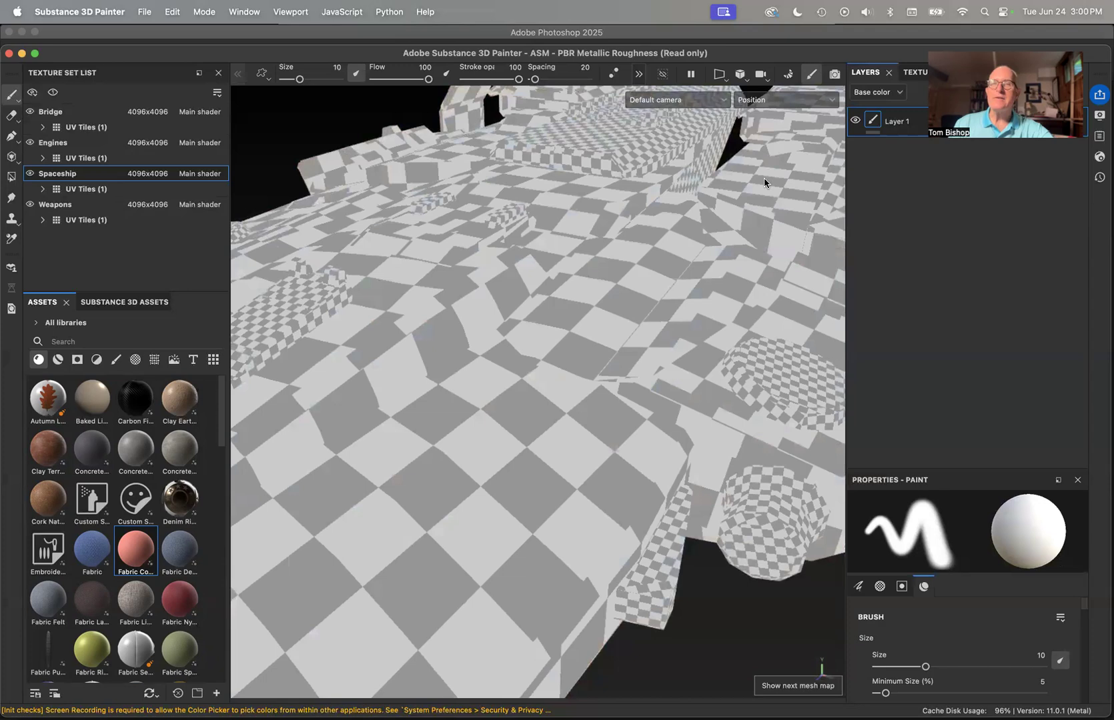
key(b)
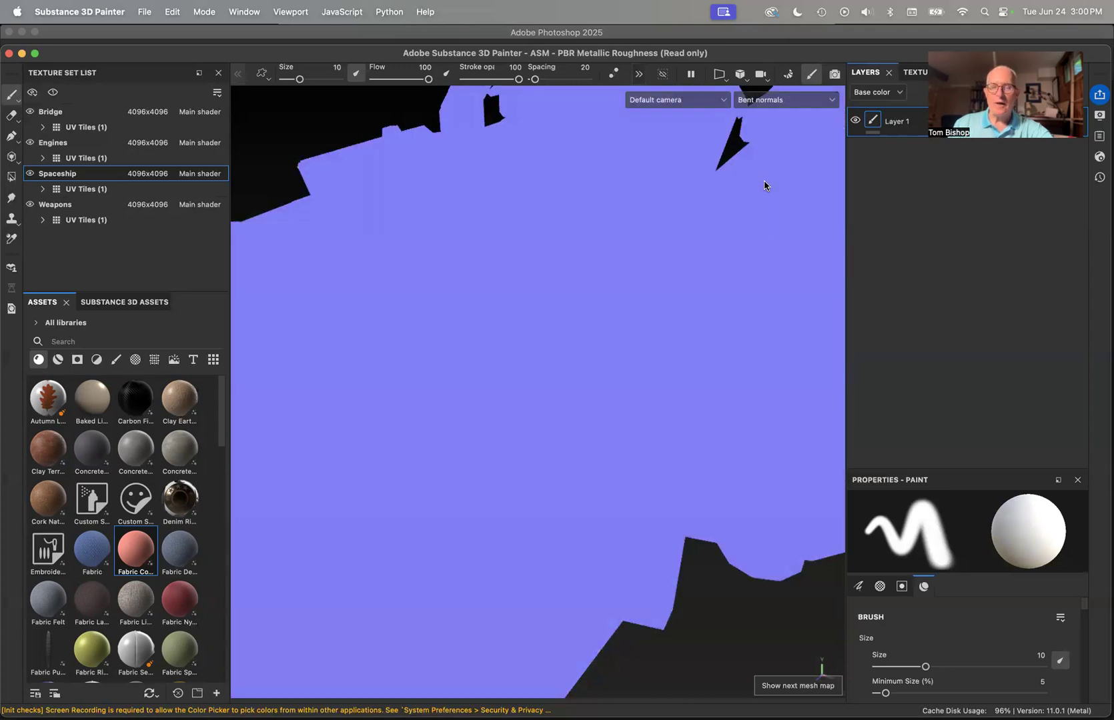
key(b)
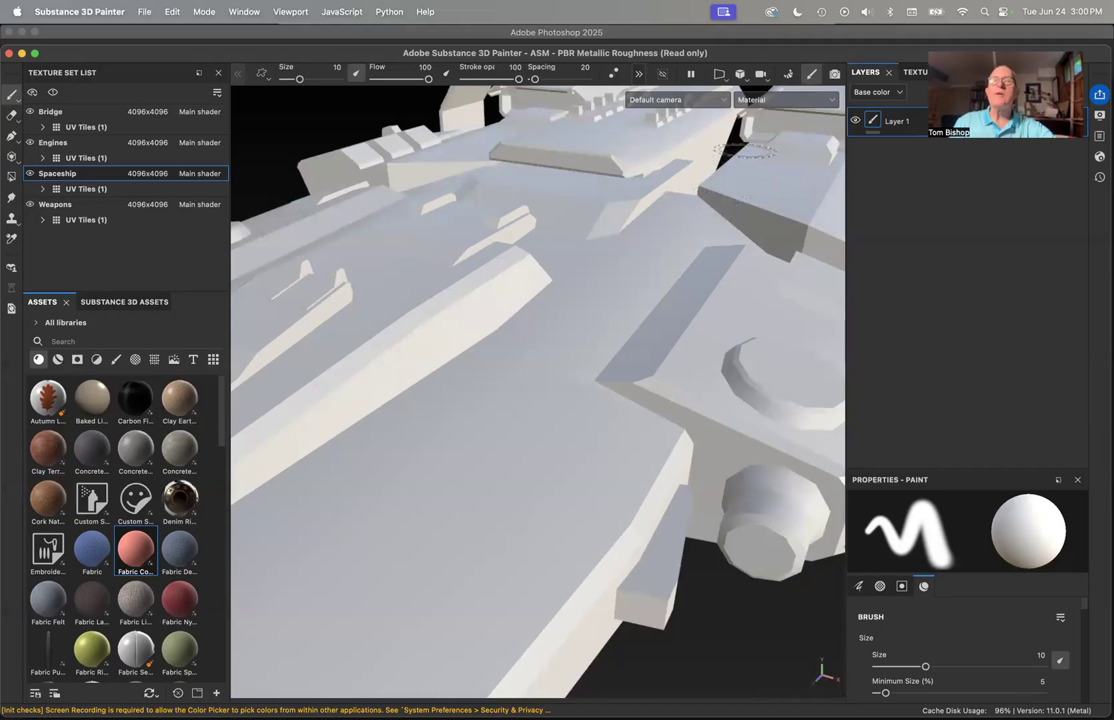
Enter mesh map baking, set the common output size to 4096 and use the low poly mesh as the high poly mesh
click(788, 76)
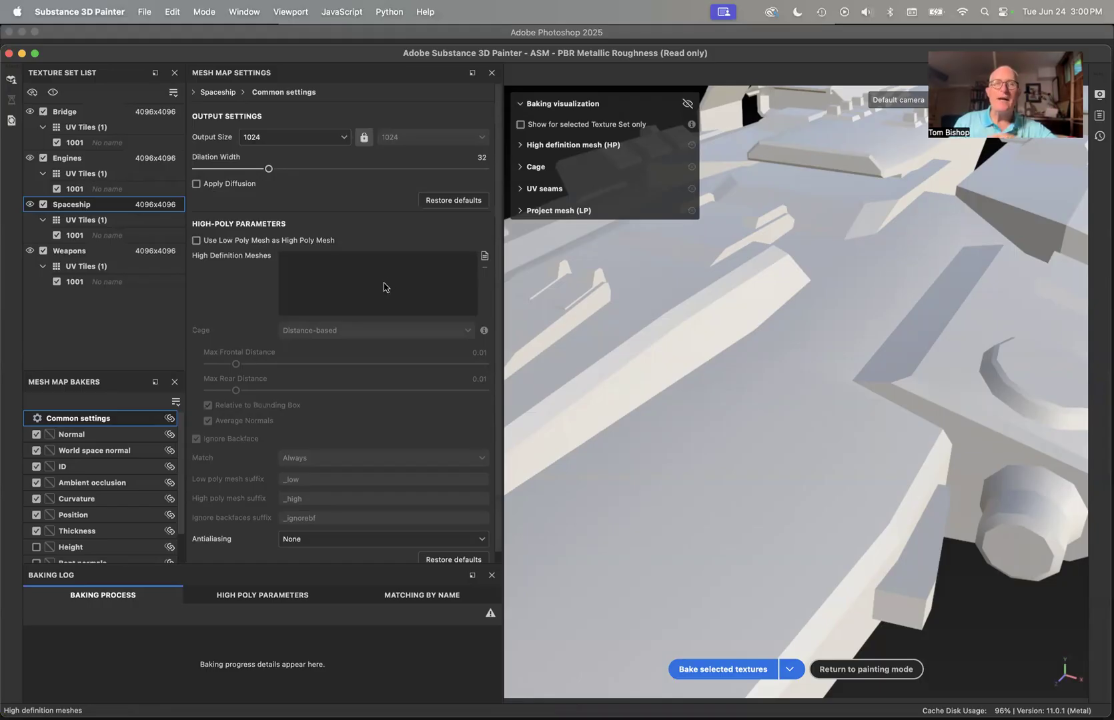
click(295, 137)
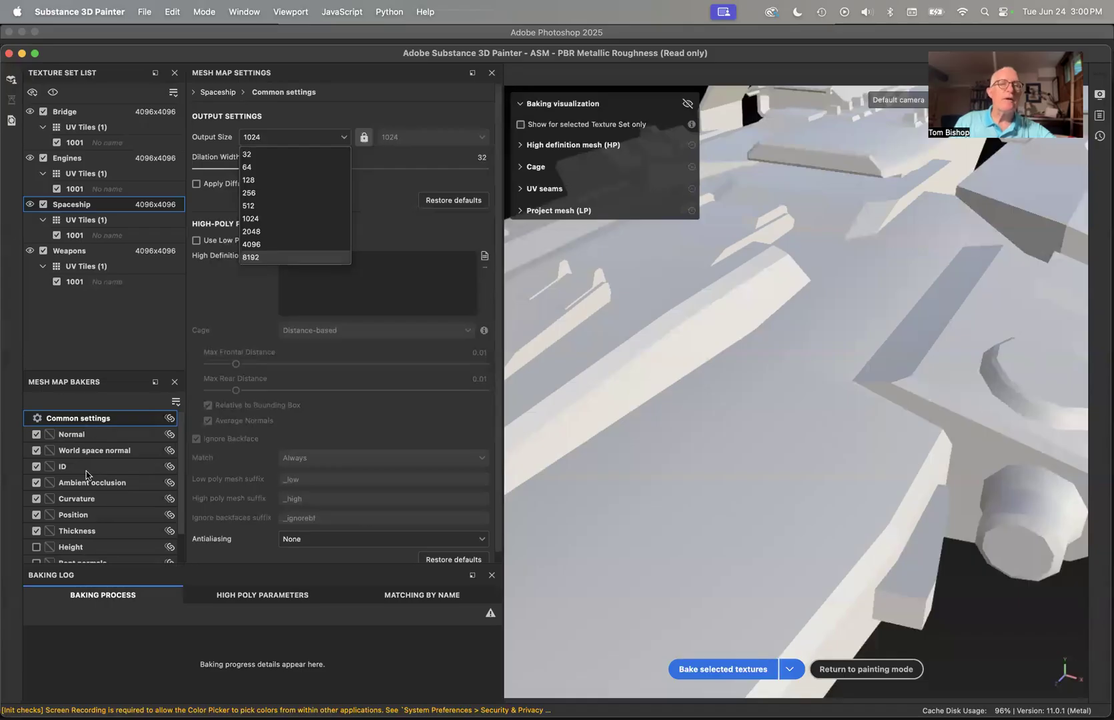
click(182, 498)
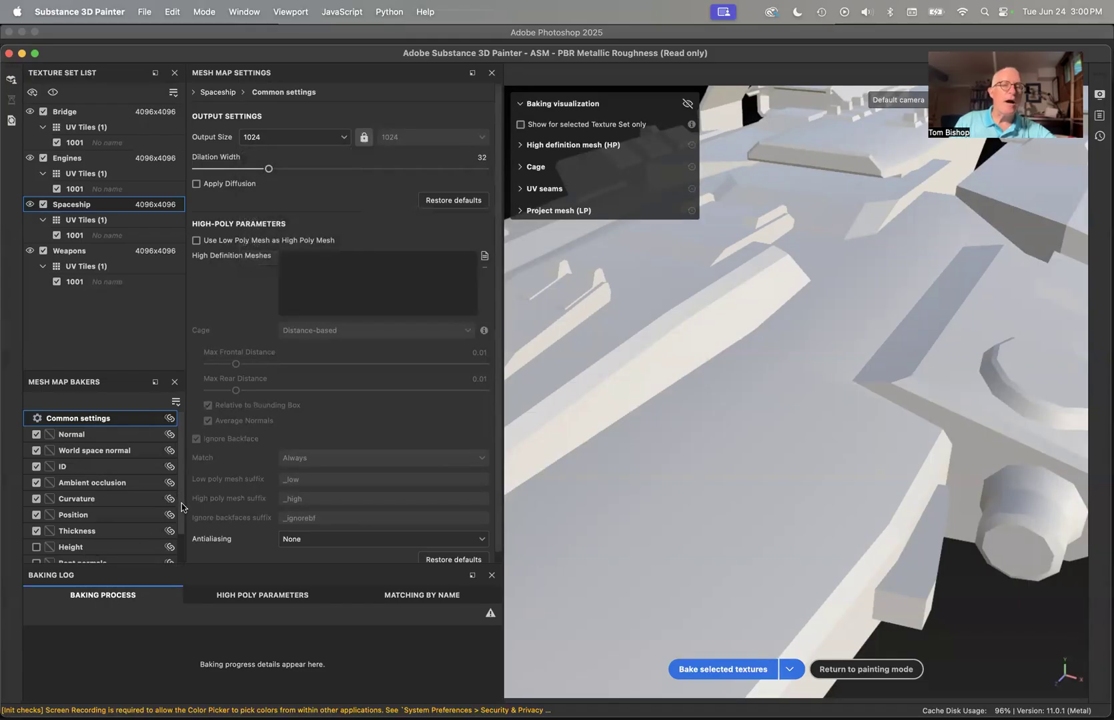
drag(182, 519, 178, 536)
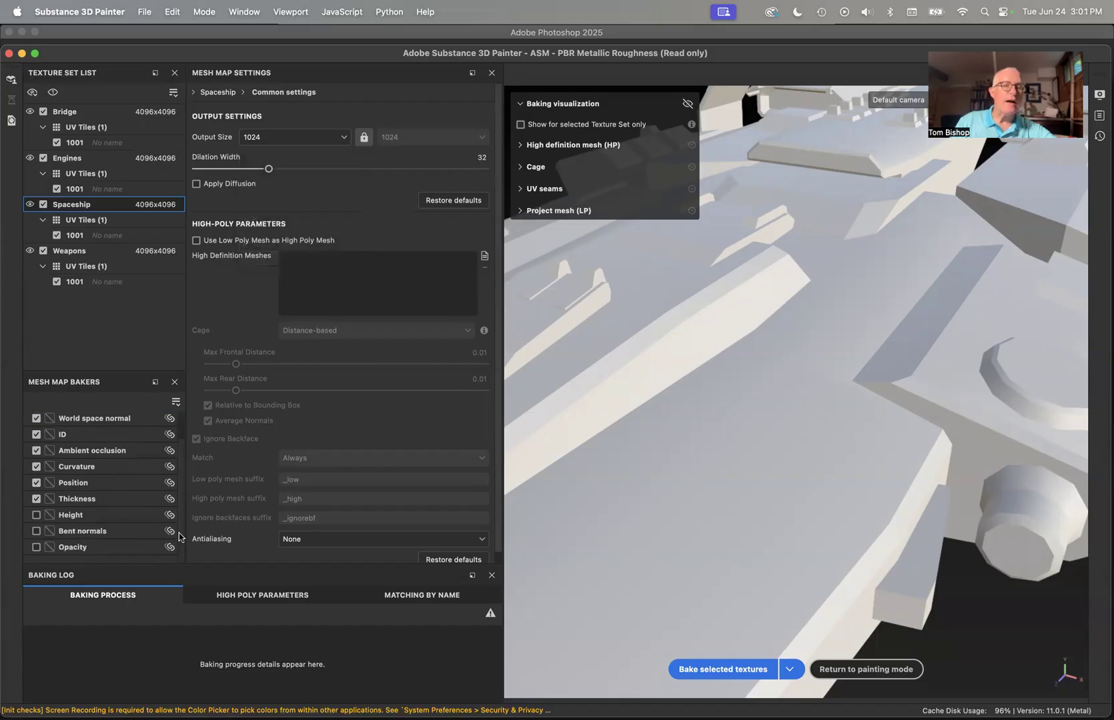
scroll(179, 534, up, 2)
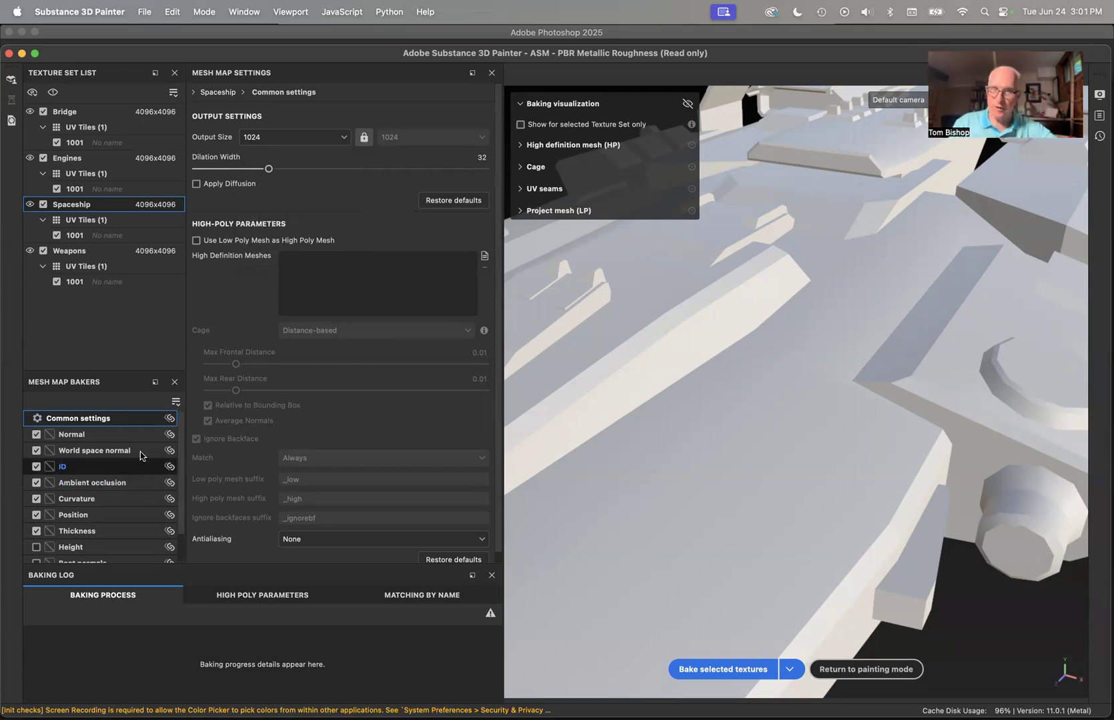
click(279, 146)
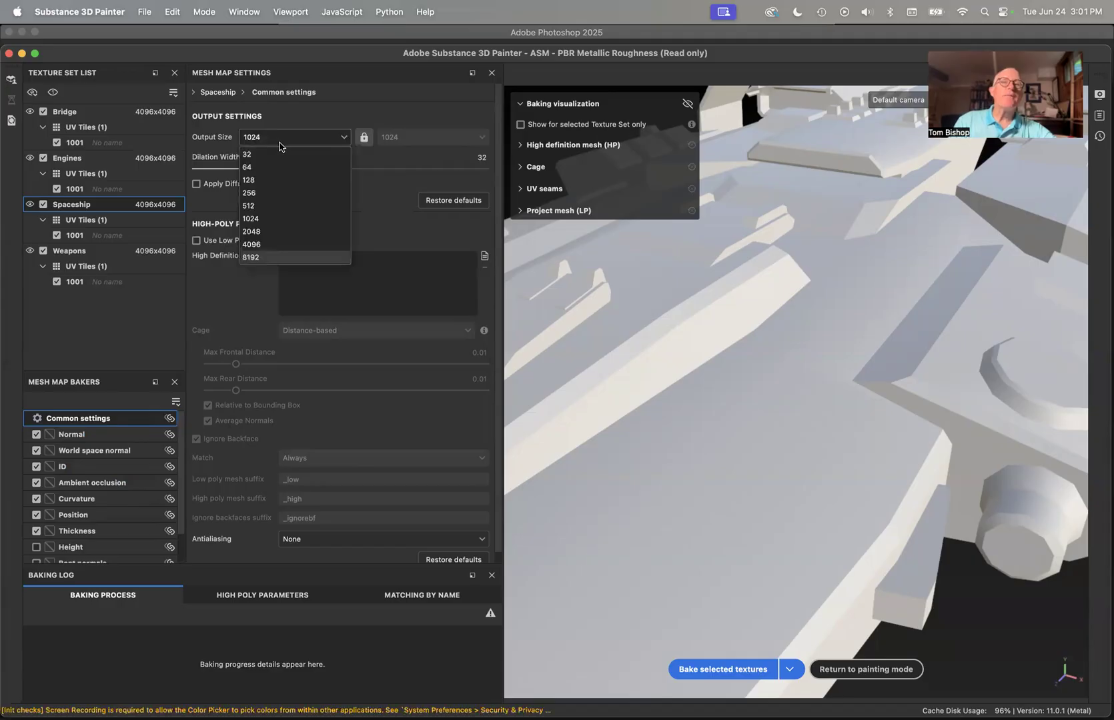
click(268, 251)
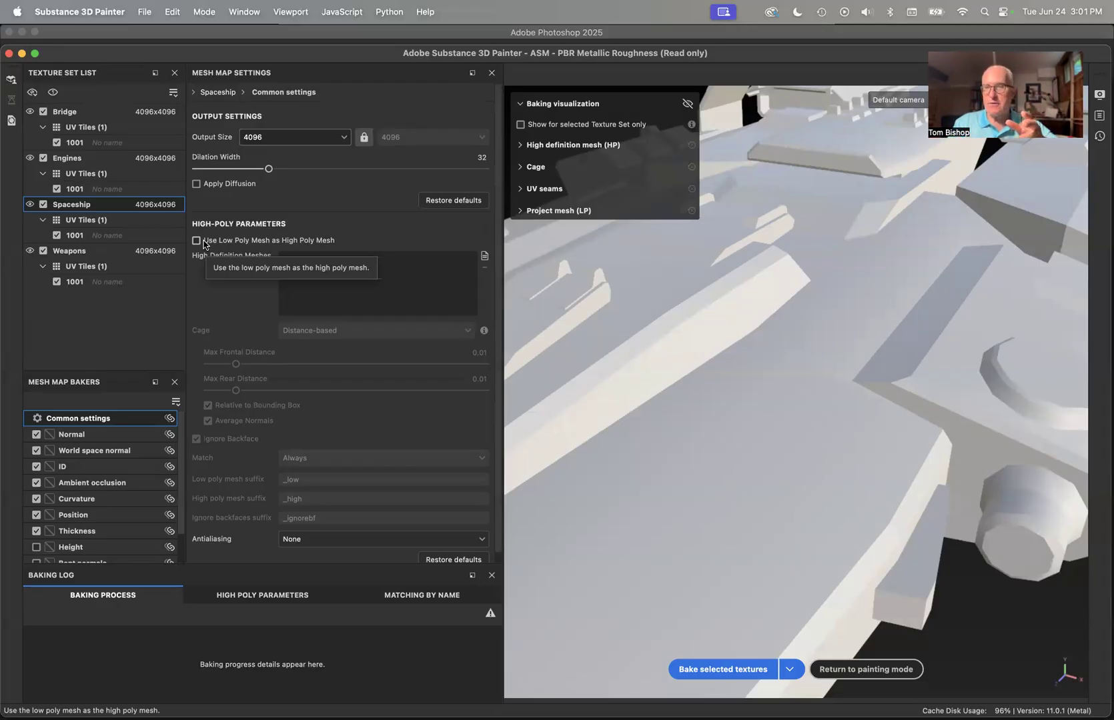
click(203, 244)
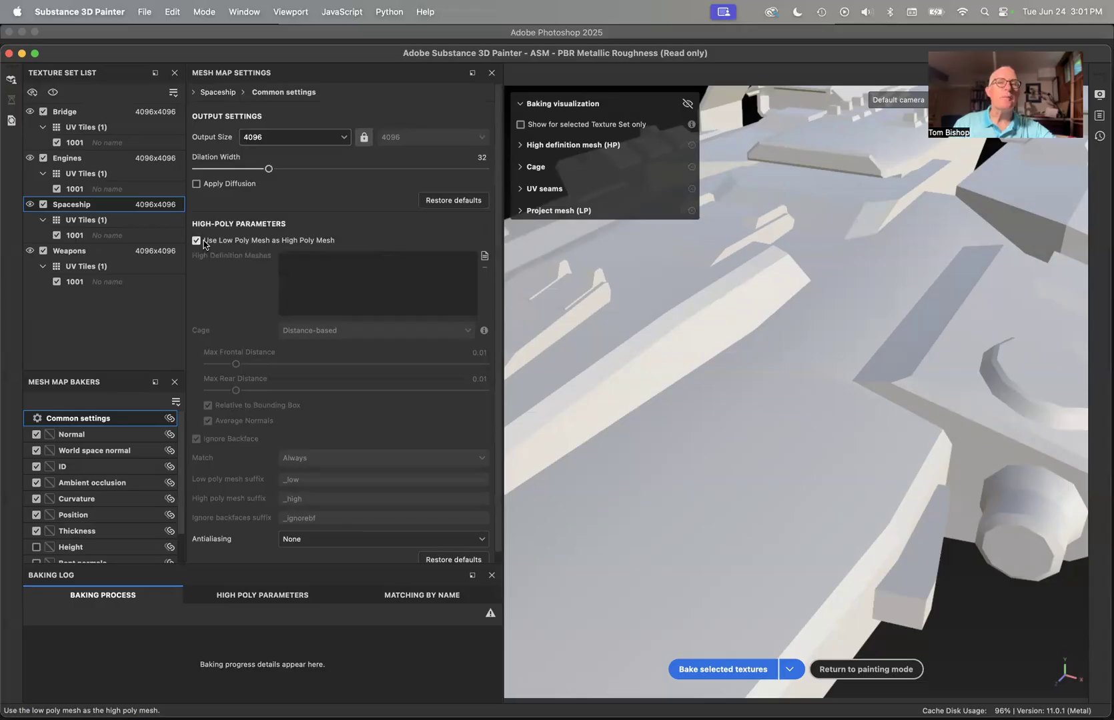
Review the Normal, World space normal and ID baker settings, including the ID color source options
click(92, 435)
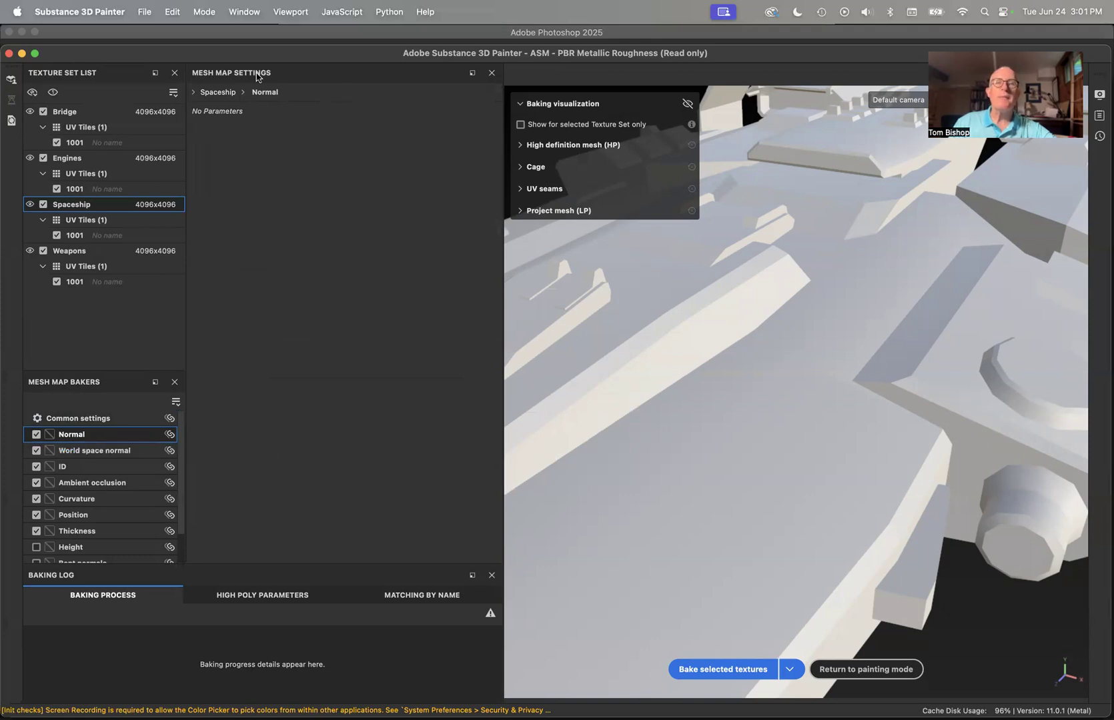
click(104, 450)
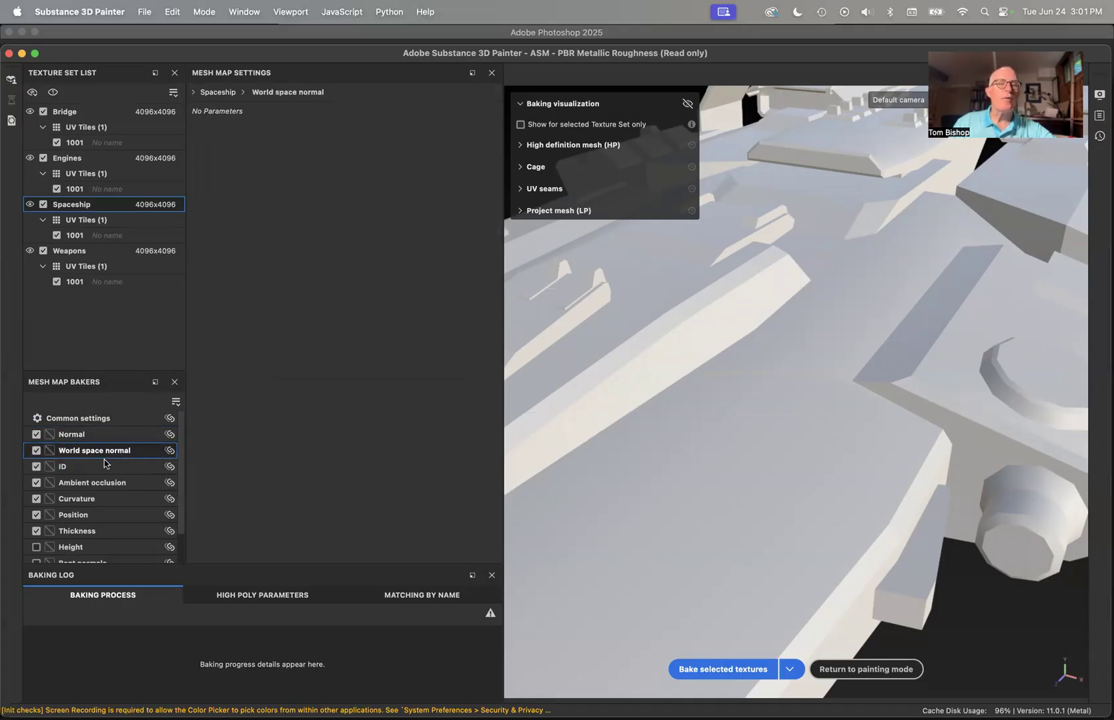
click(100, 469)
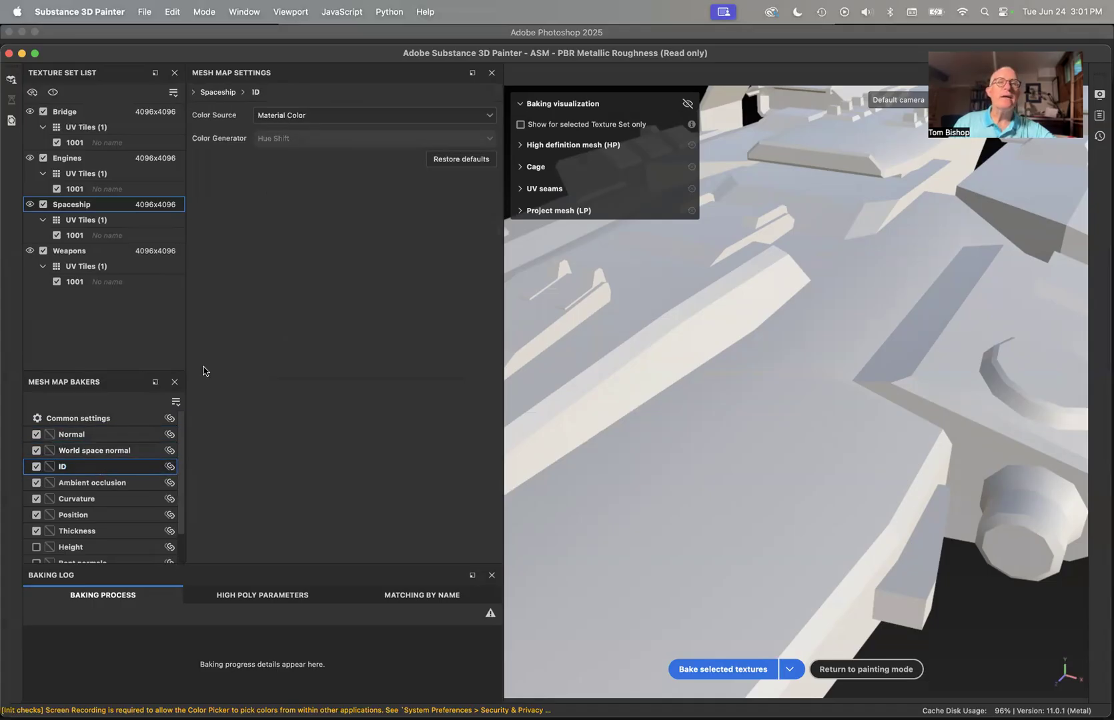
click(307, 120)
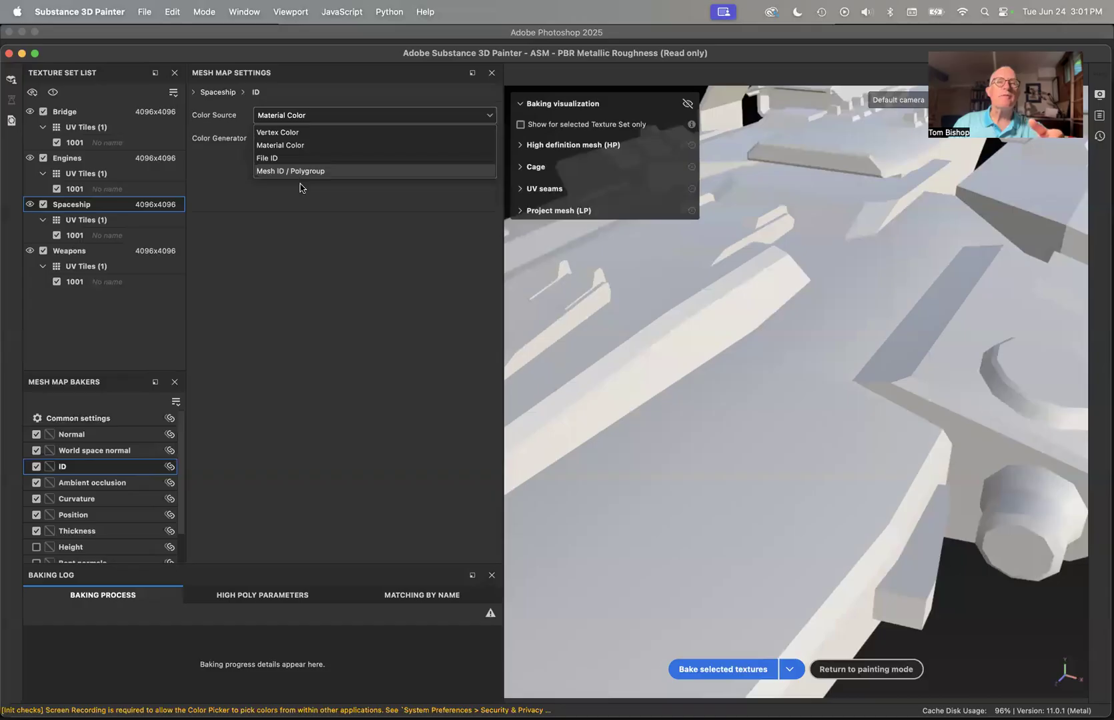
click(303, 204)
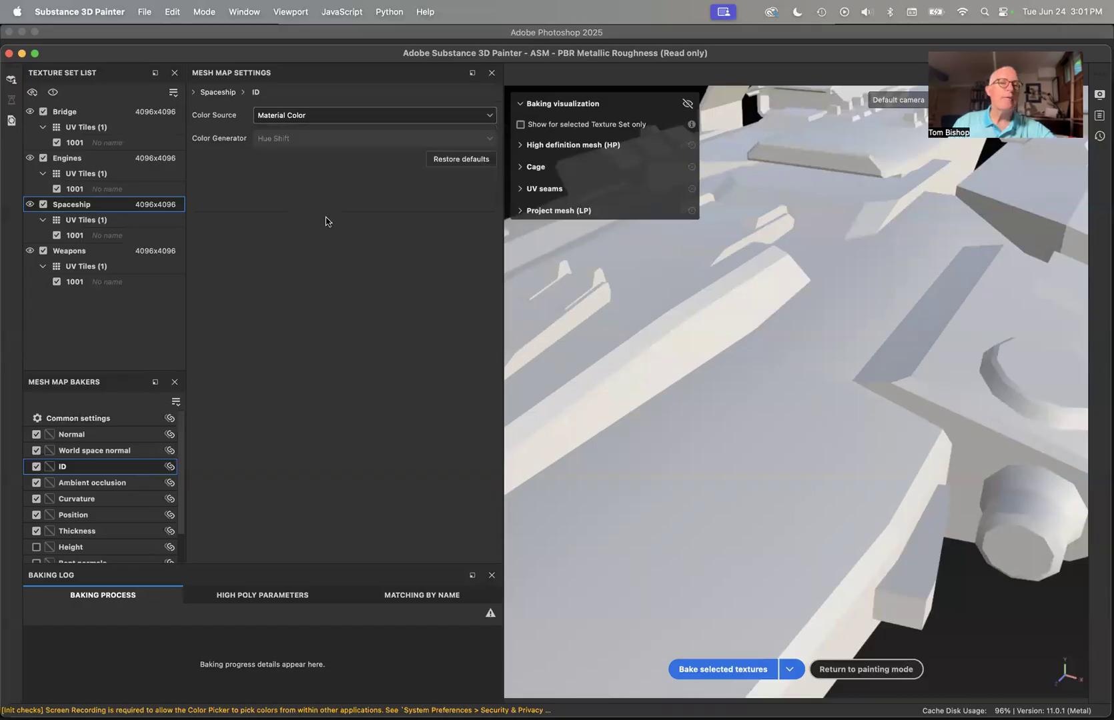
Raise Secondary Rays to 249 for Ambient occlusion, with Self Occlusion at Always, and to 238 for Curvature
click(107, 484)
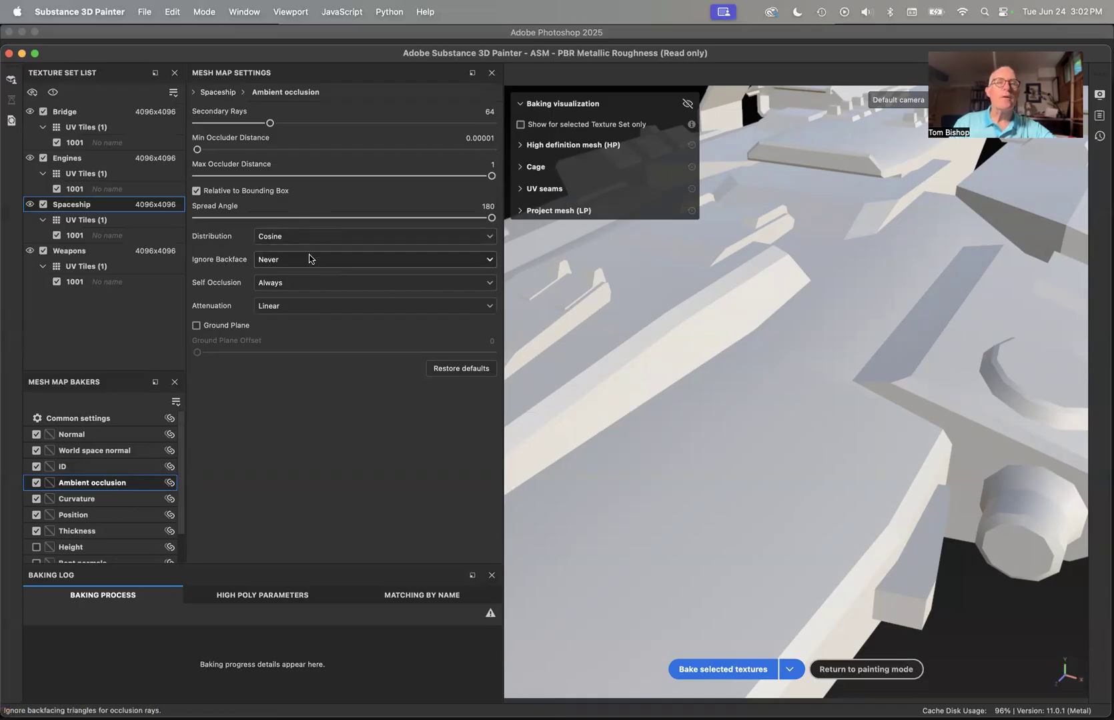
click(282, 286)
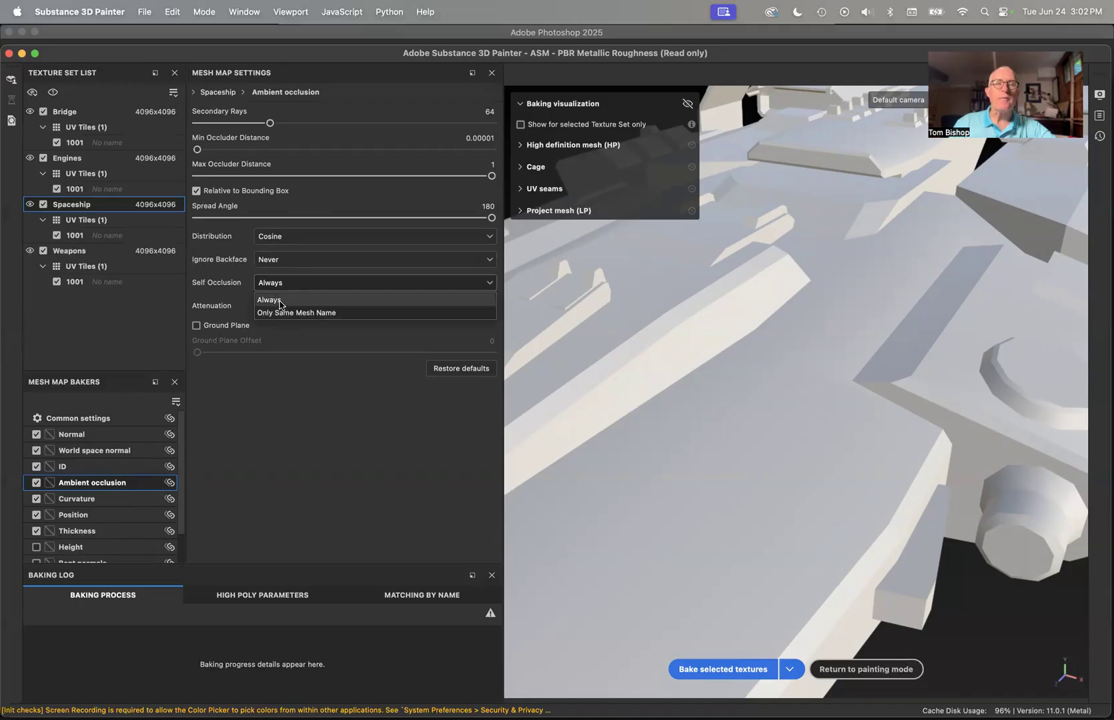
click(279, 305)
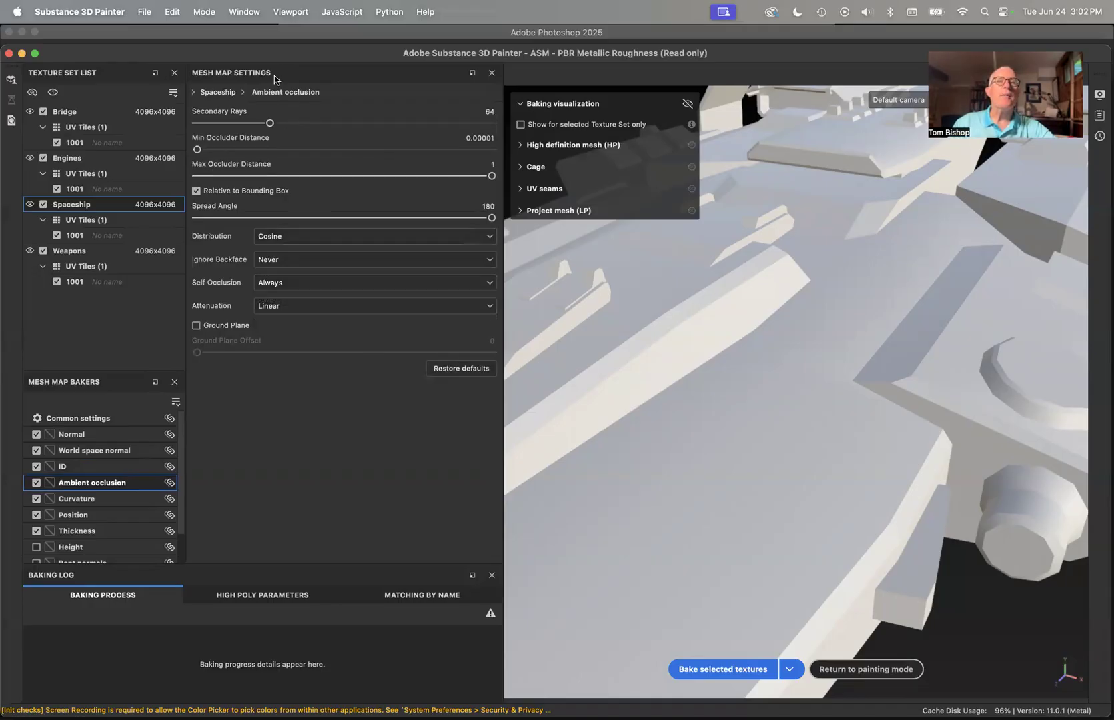
drag(270, 128, 483, 126)
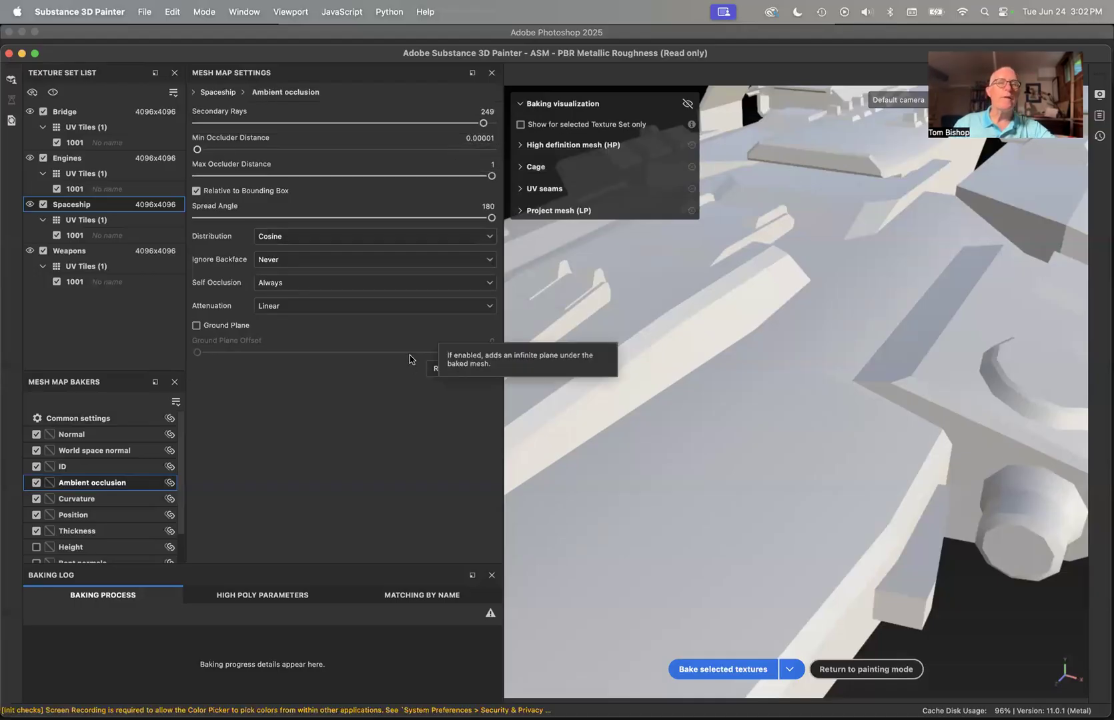
click(103, 498)
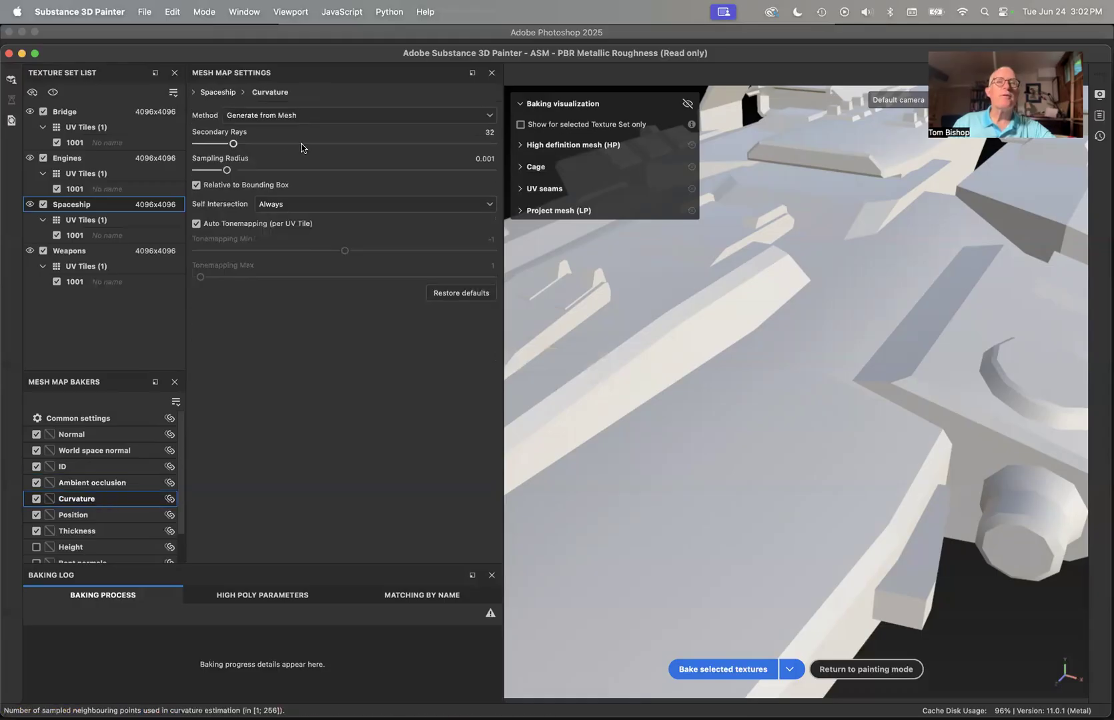
drag(233, 144, 471, 144)
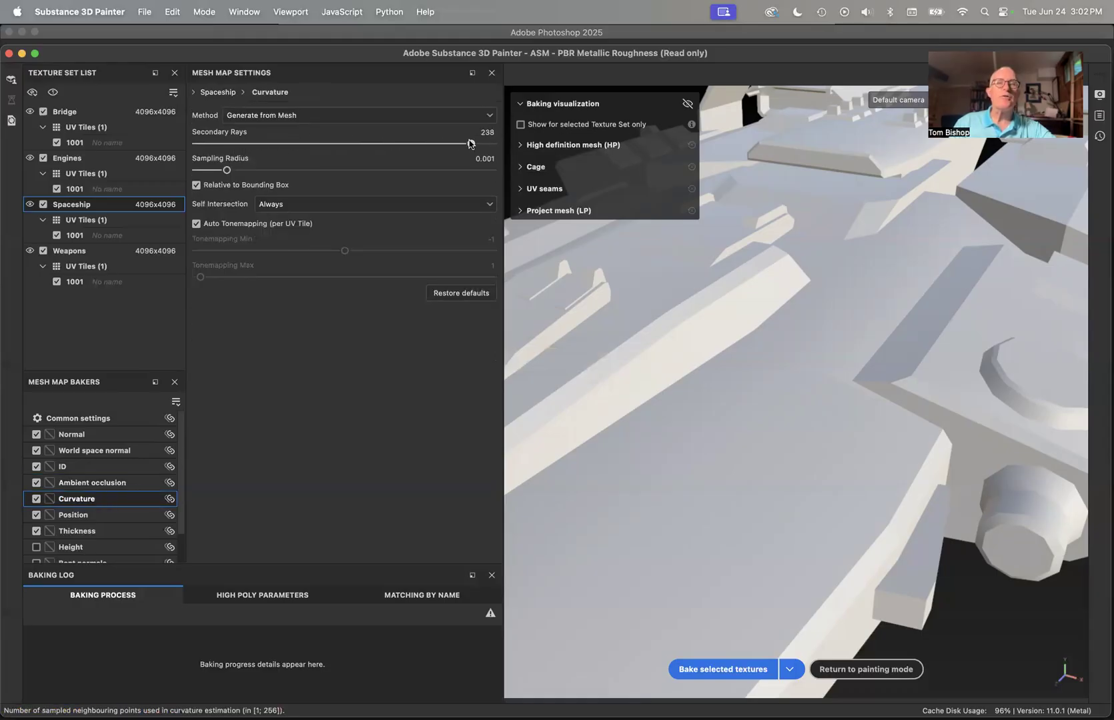
Check the Position, Thickness and Height baker settings, and start baking the selected textures for all texture sets
click(100, 515)
click(100, 529)
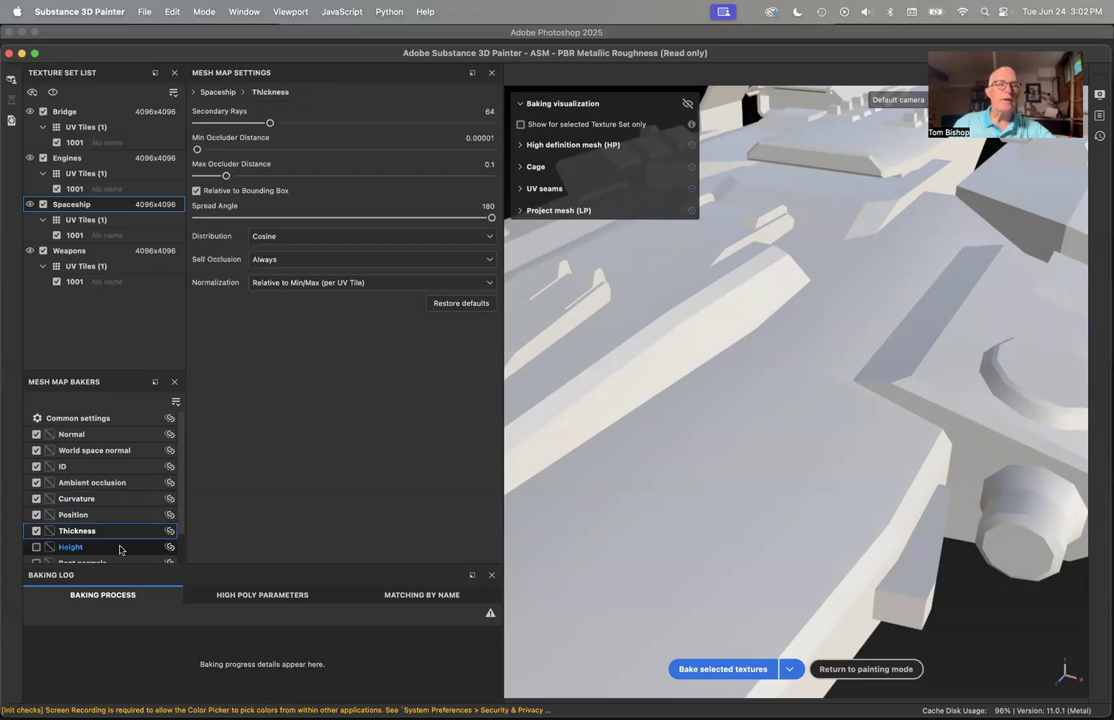
click(120, 547)
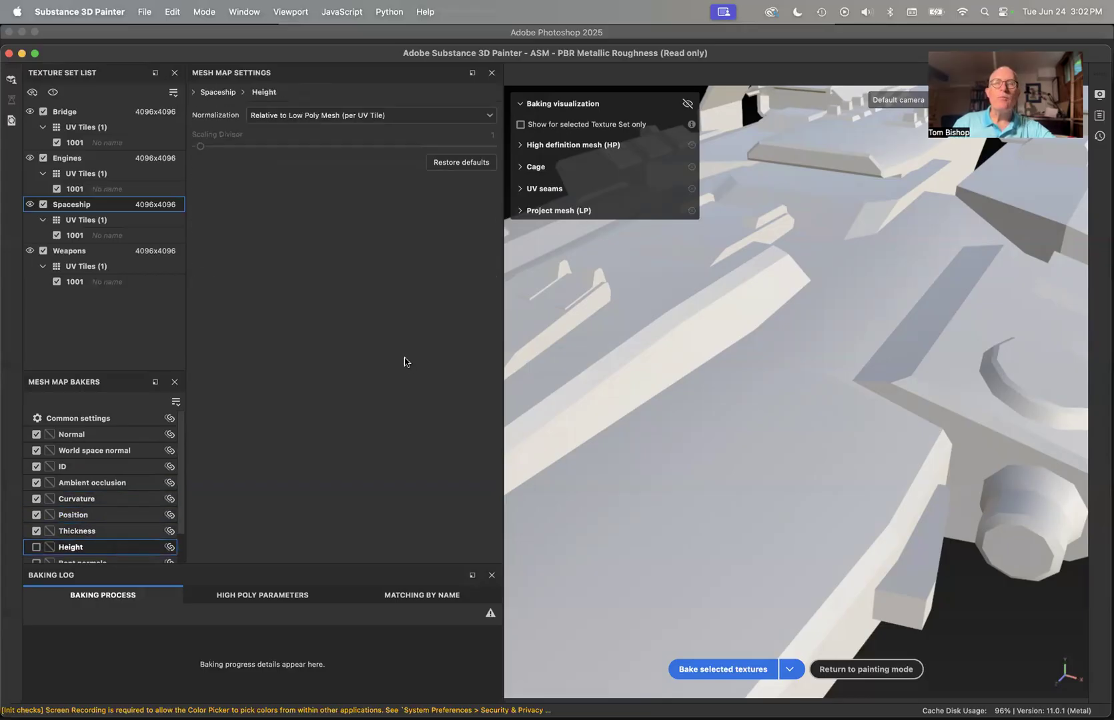
click(736, 669)
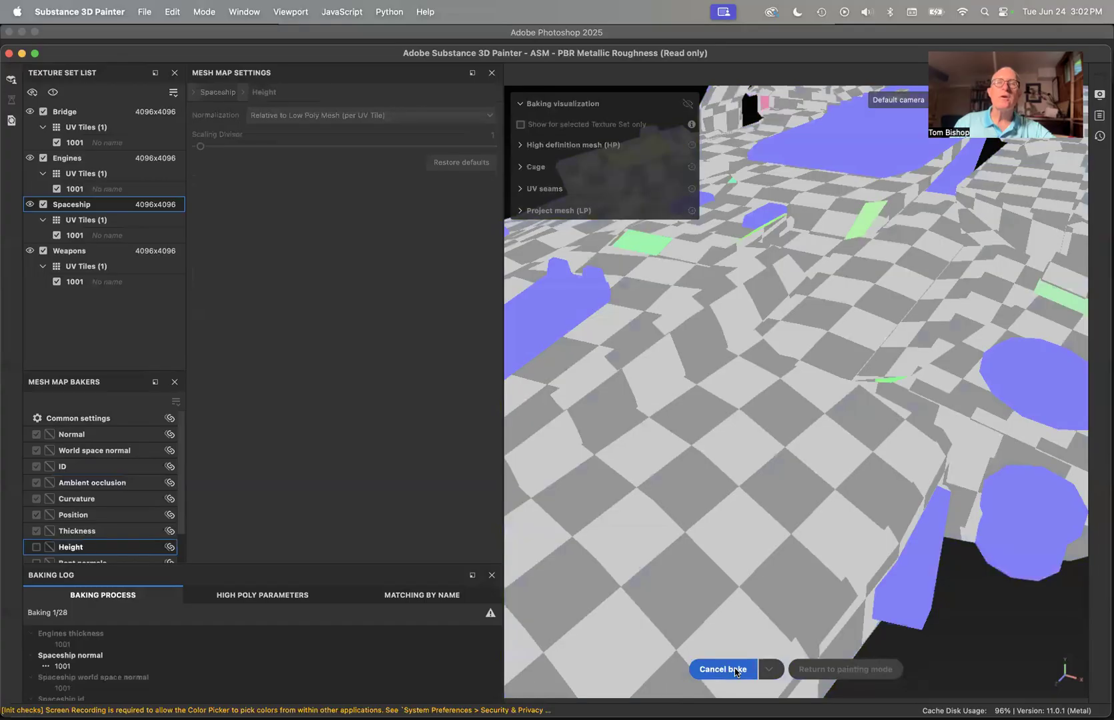